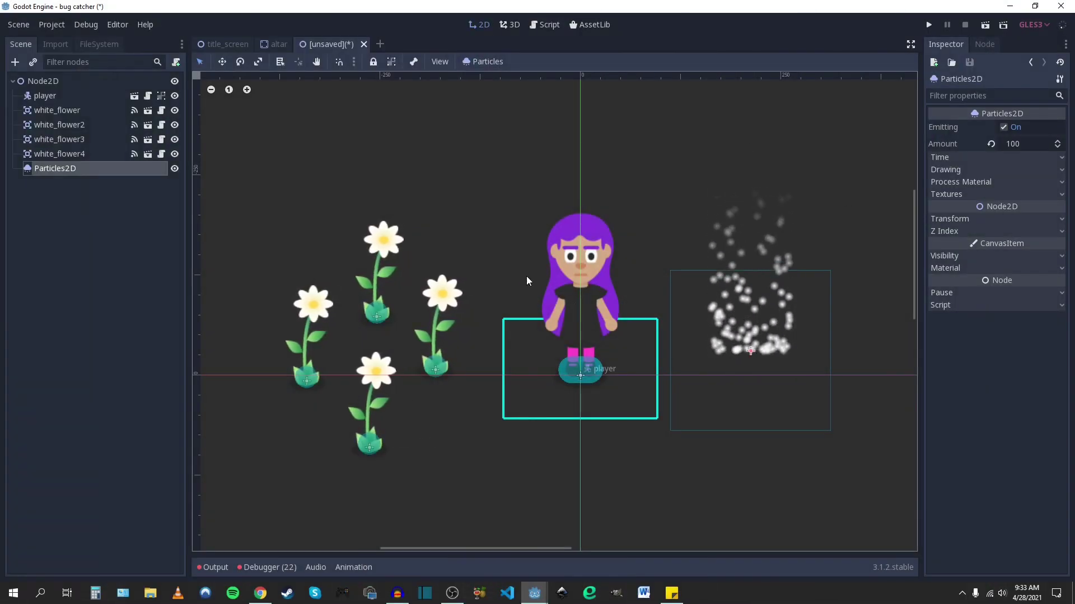
Nudge the scene view and briefly expand, then collapse, the Particles2D Textures section
middle_click_drag(595, 383, 582, 375)
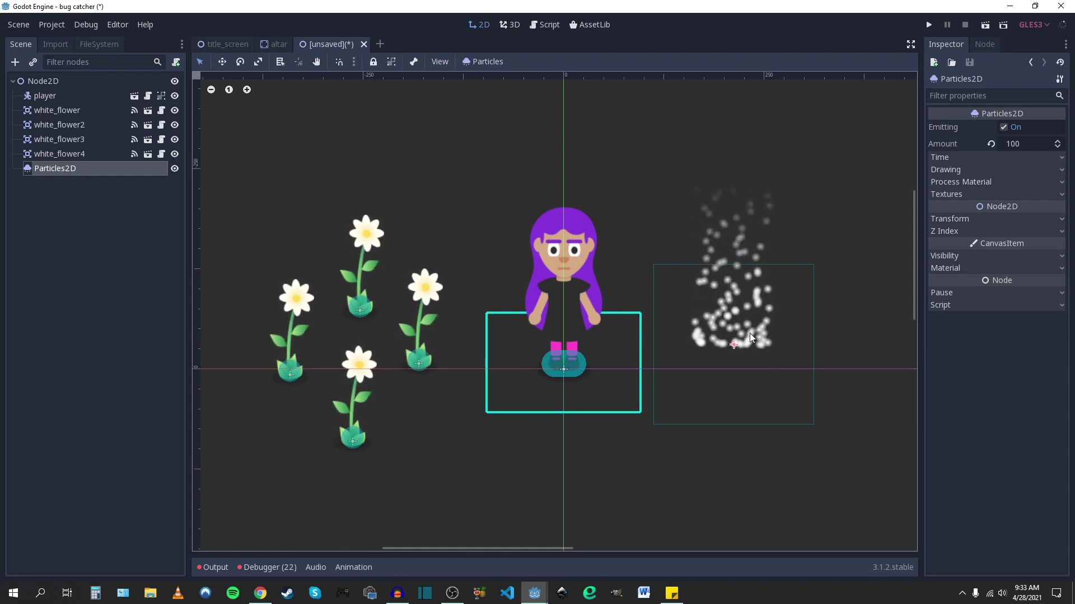
left_click(945, 194)
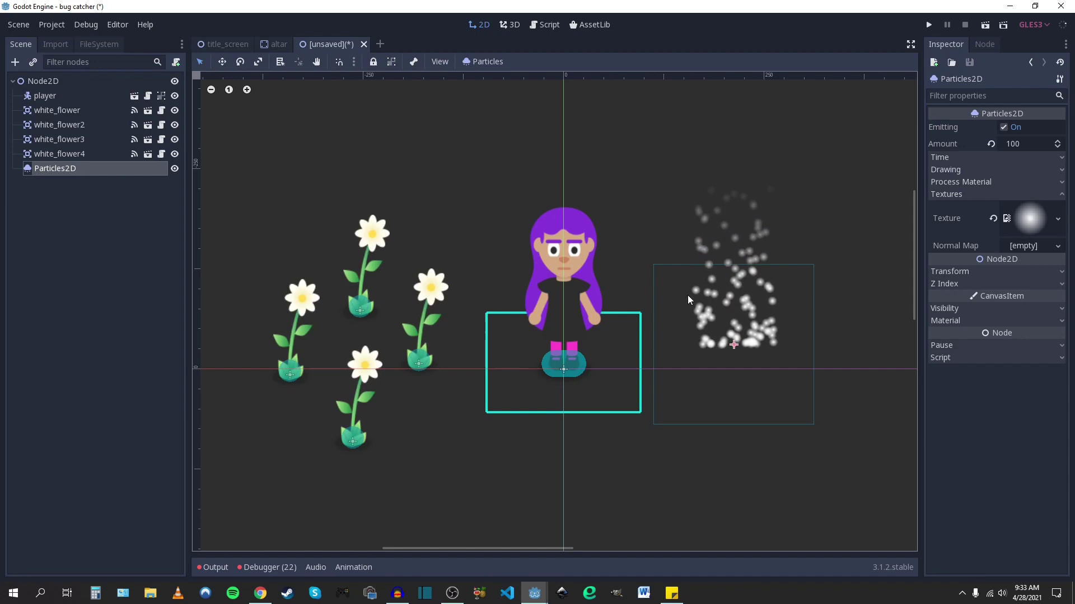
left_click(938, 194)
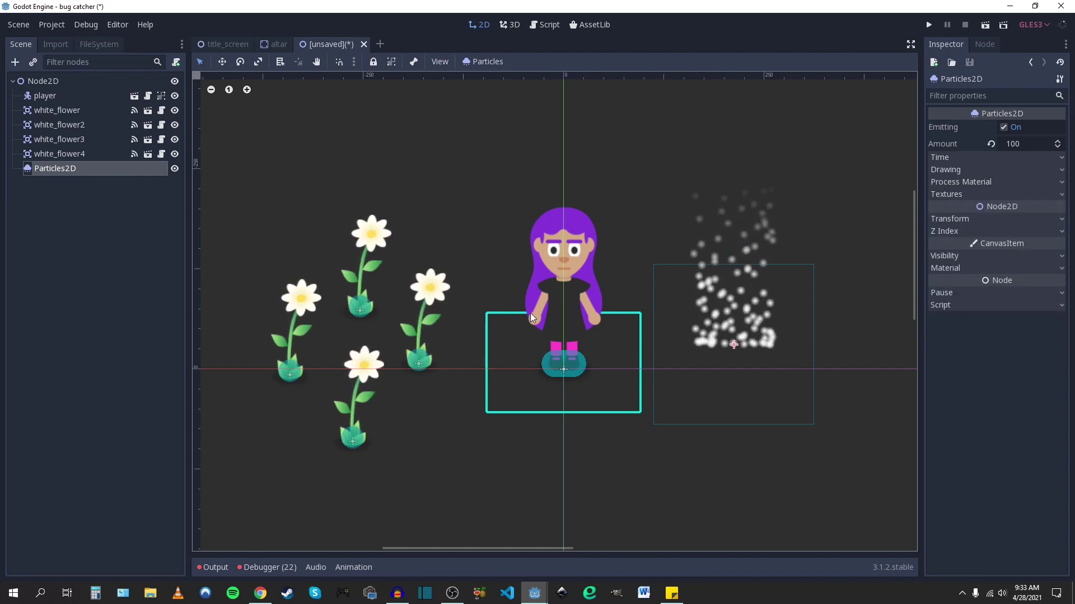
Add a WorldEnvironment node as a child of Node2D via a 'world' search
right_click(51, 82)
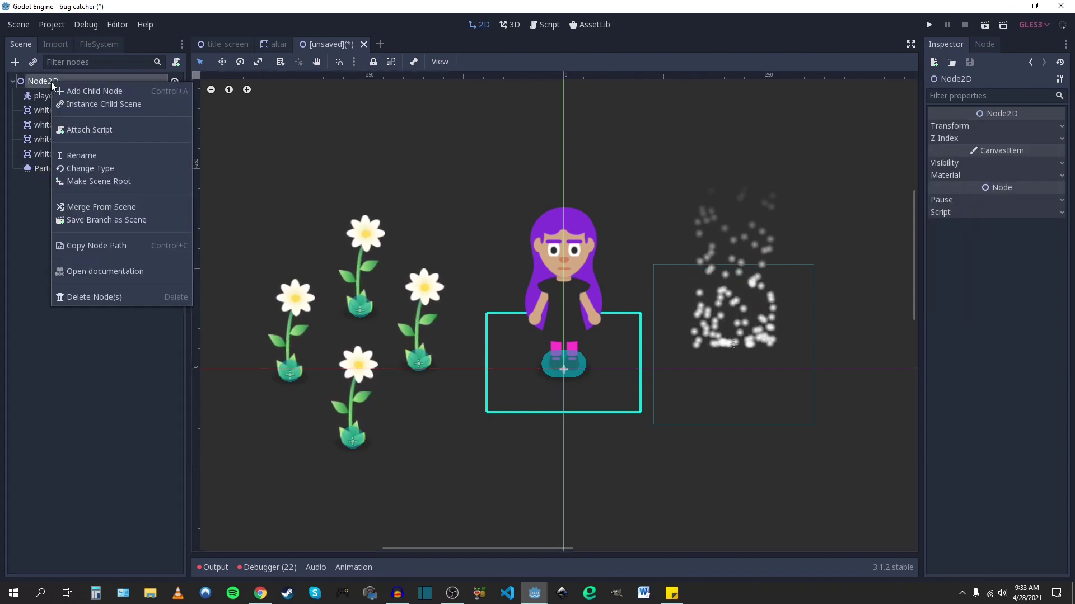
left_click(104, 93)
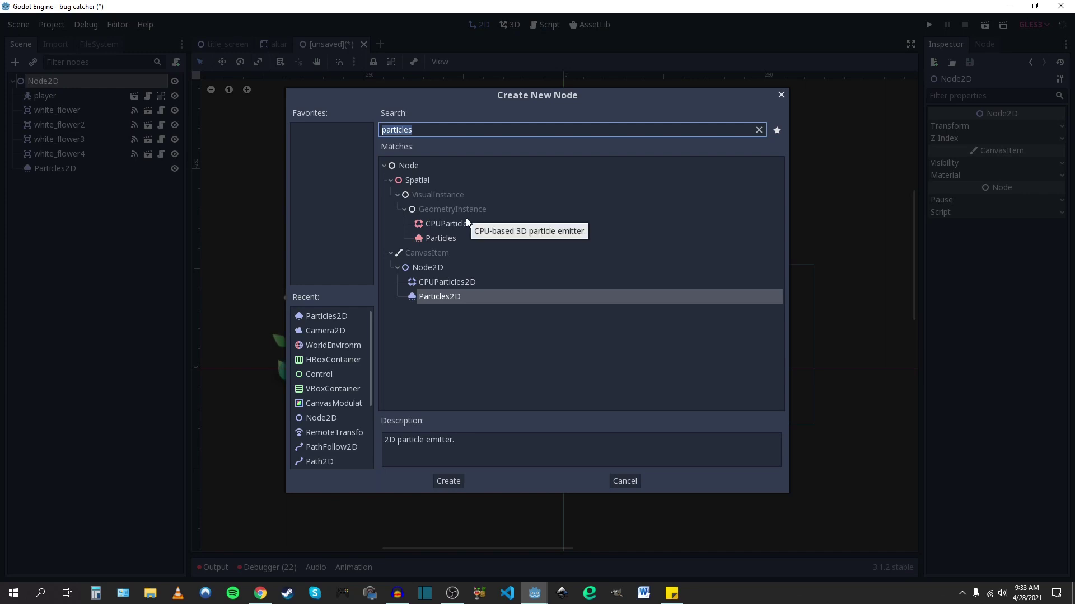
type("world")
double_click(439, 180)
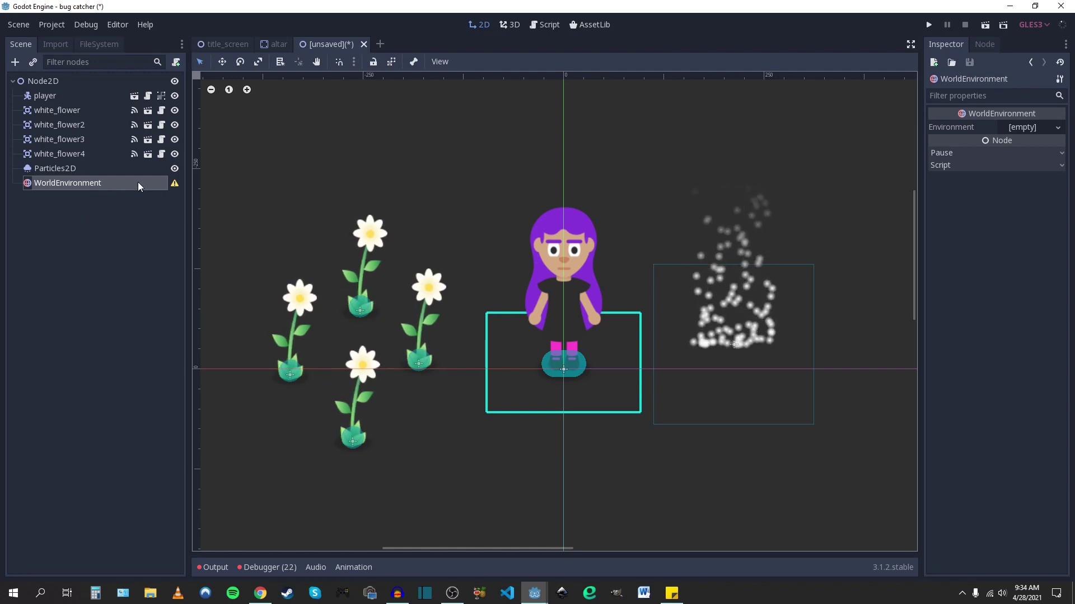
Look over the three white_flower nodes, then drag WorldEnvironment to the top, above player
left_click(65, 112)
left_click(69, 125)
left_click(68, 140)
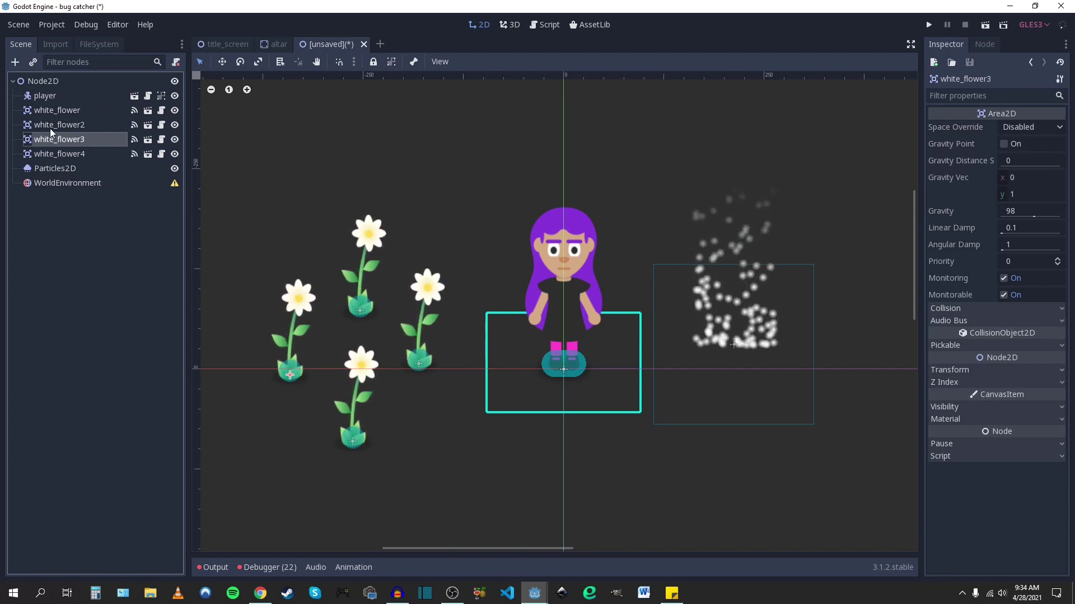
left_click(111, 184)
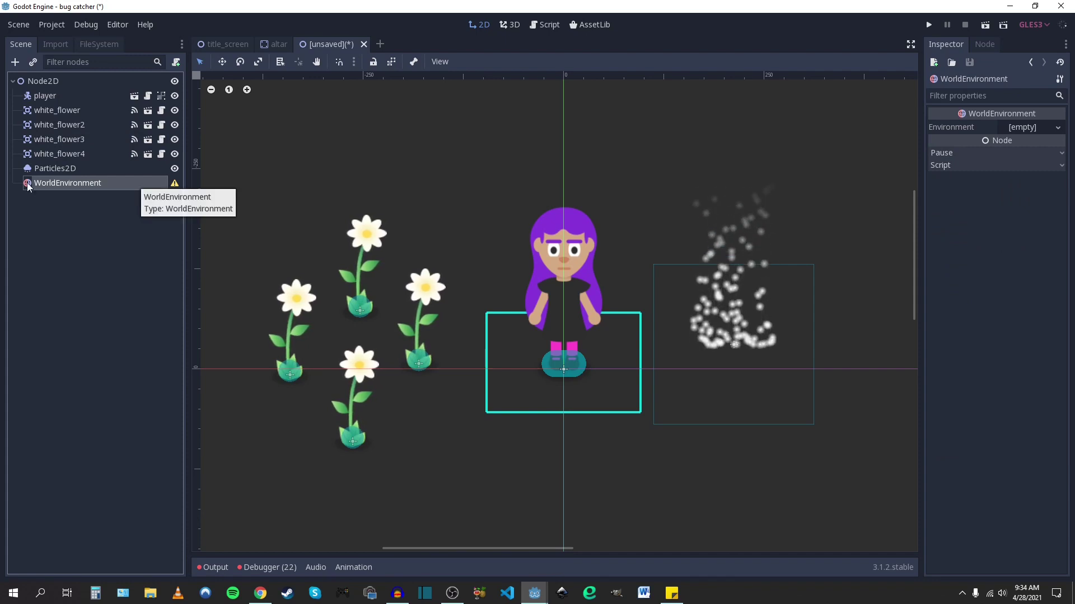
left_click_drag(52, 180, 76, 92)
Give WorldEnvironment a New Environment and set its Background Mode to Canvas
left_click(92, 95)
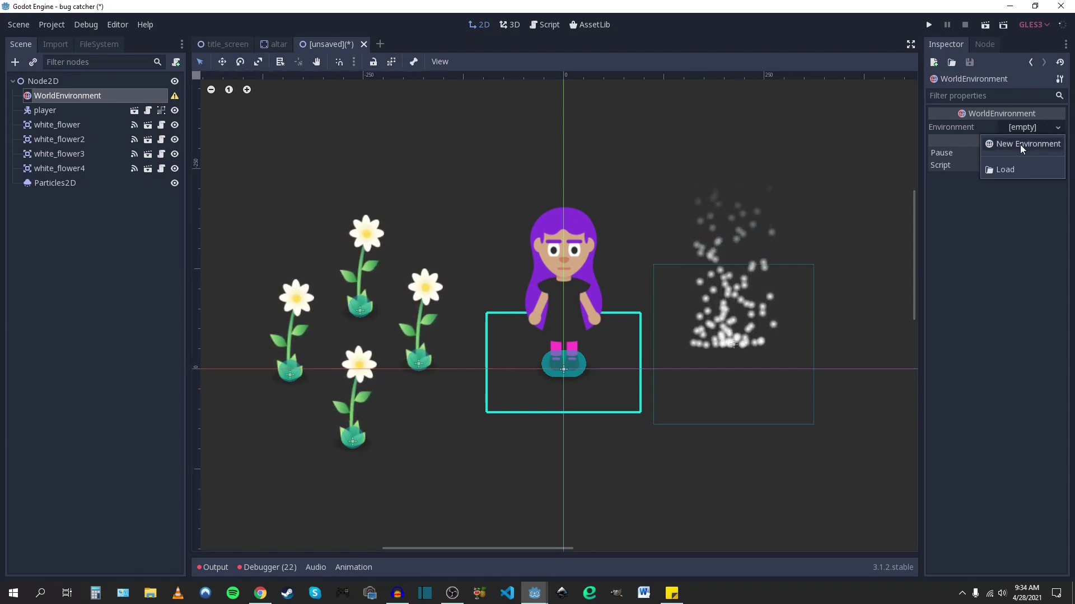
left_click(1019, 145)
left_click(1020, 127)
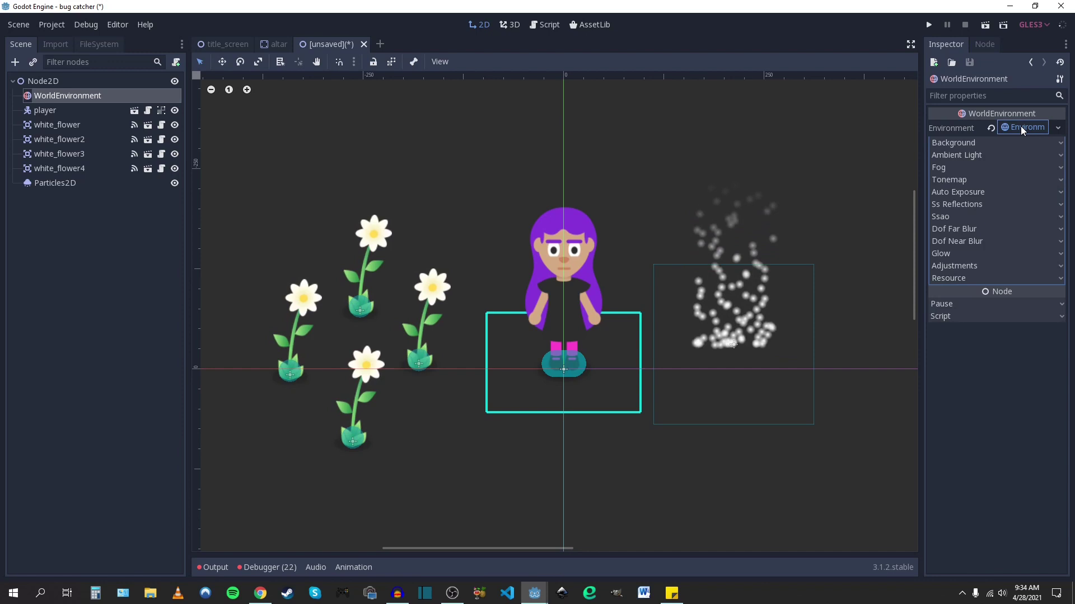
left_click(945, 144)
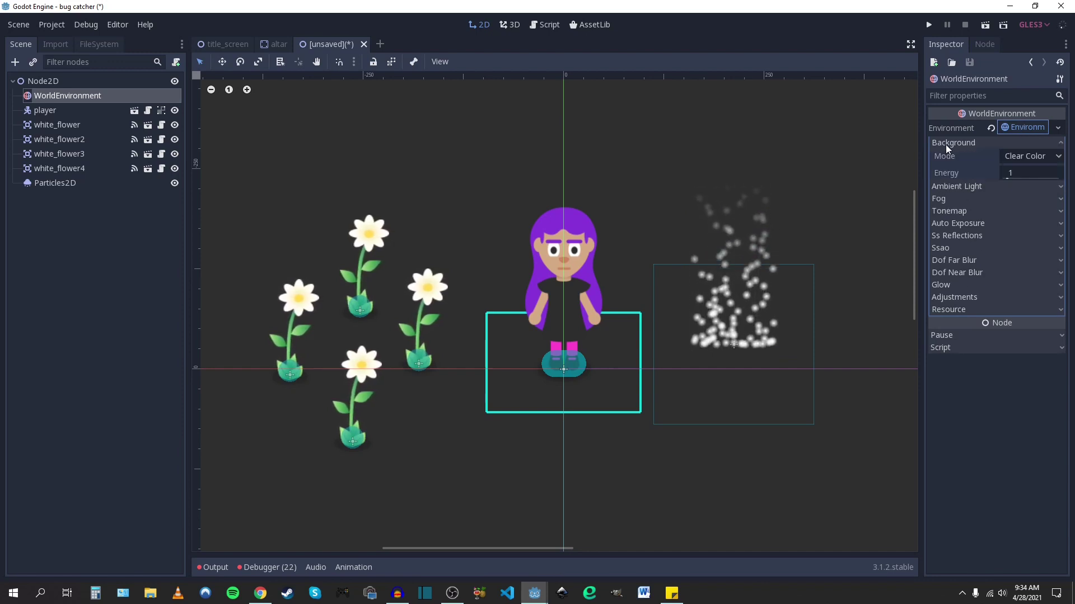
left_click(1057, 157)
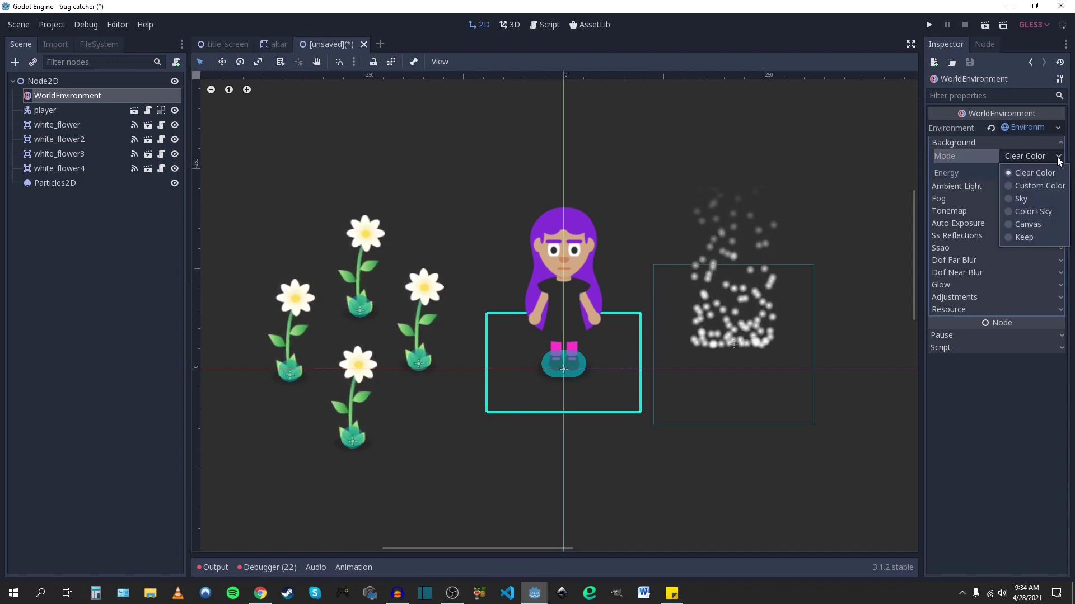
left_click(1010, 224)
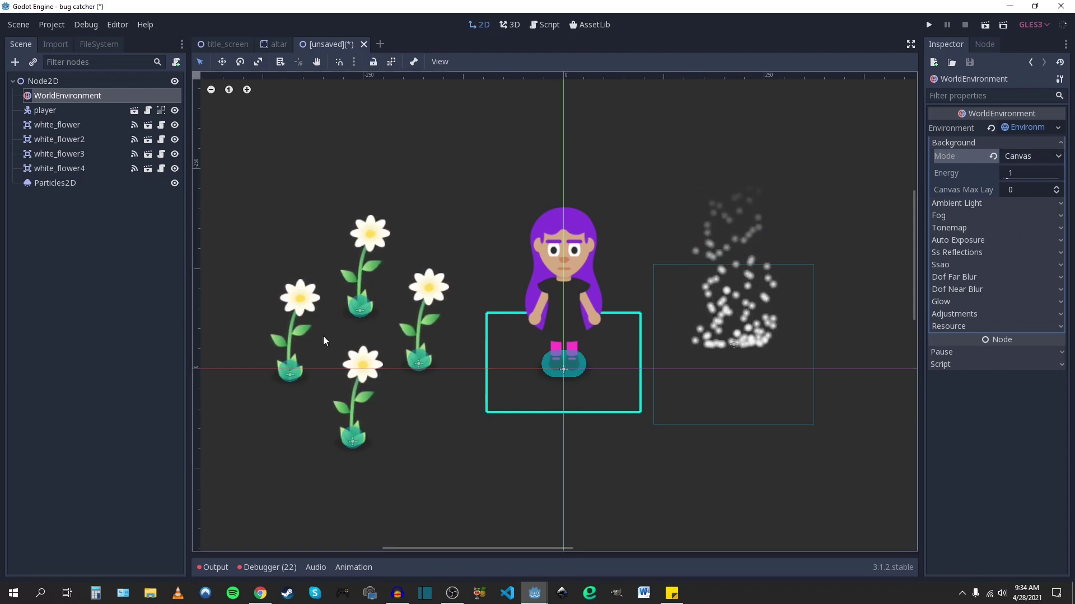
Enable Glow in the Environment and enter 1.5 as its Hdr Threshold
left_click(956, 143)
left_click(942, 254)
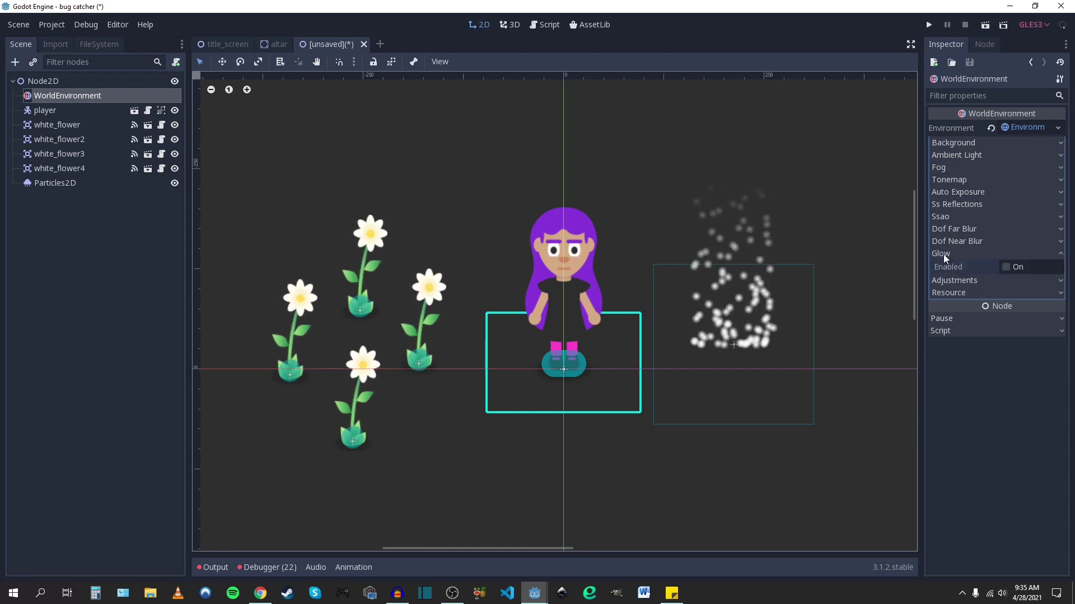
left_click(1006, 266)
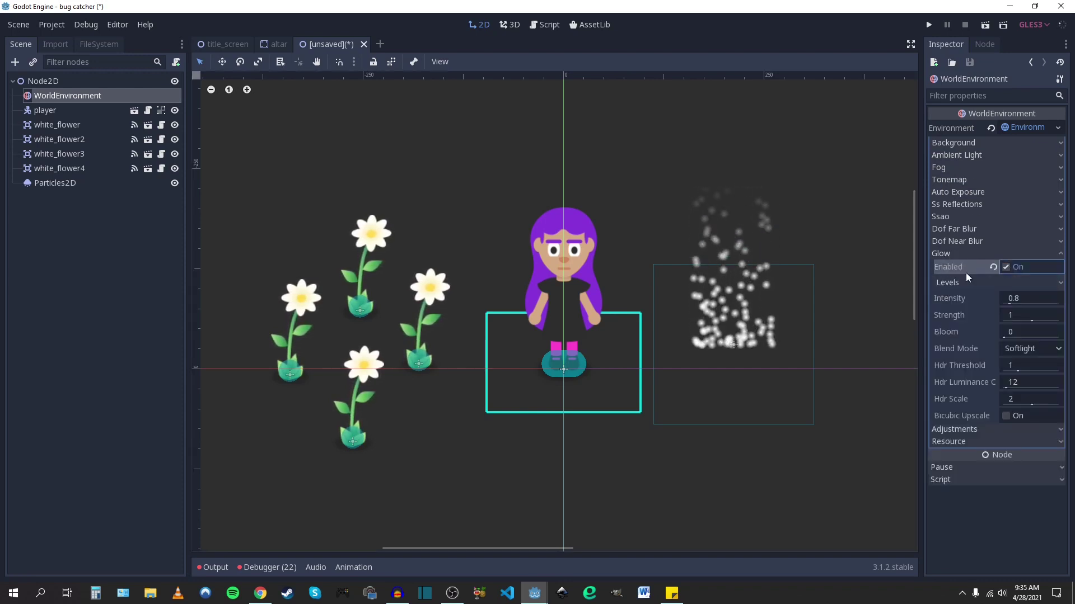
mouse_move(1034, 316)
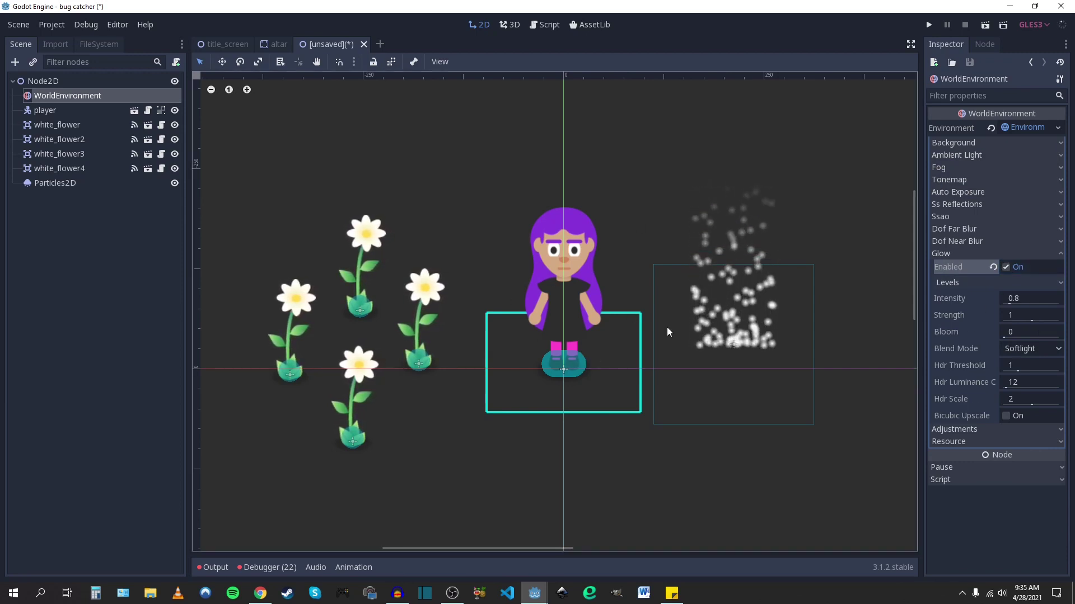
scroll(679, 337, "up", 1)
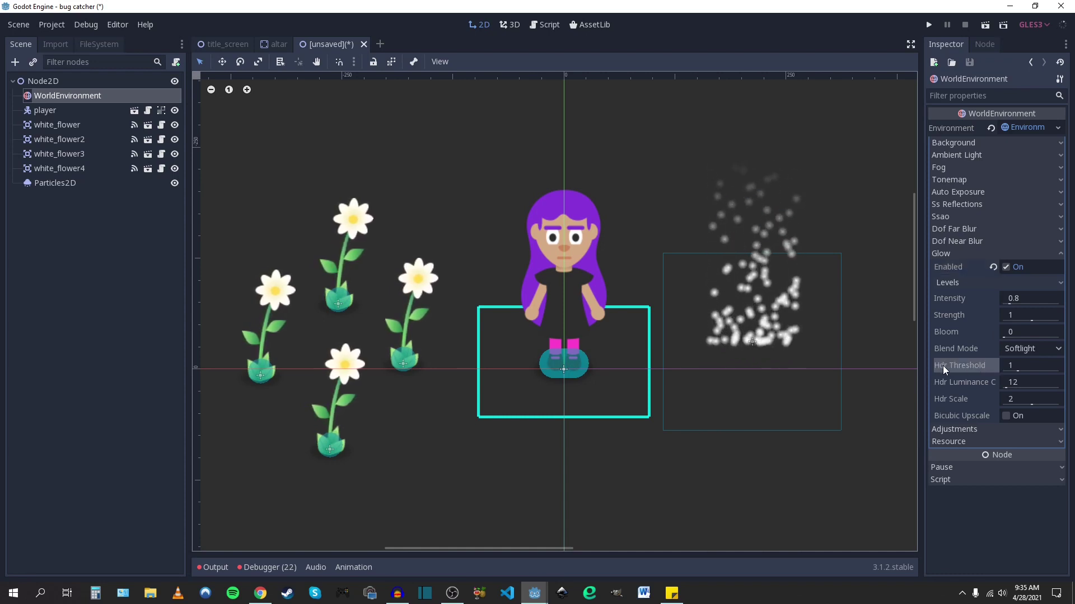
left_click(1016, 365)
type("1.5")
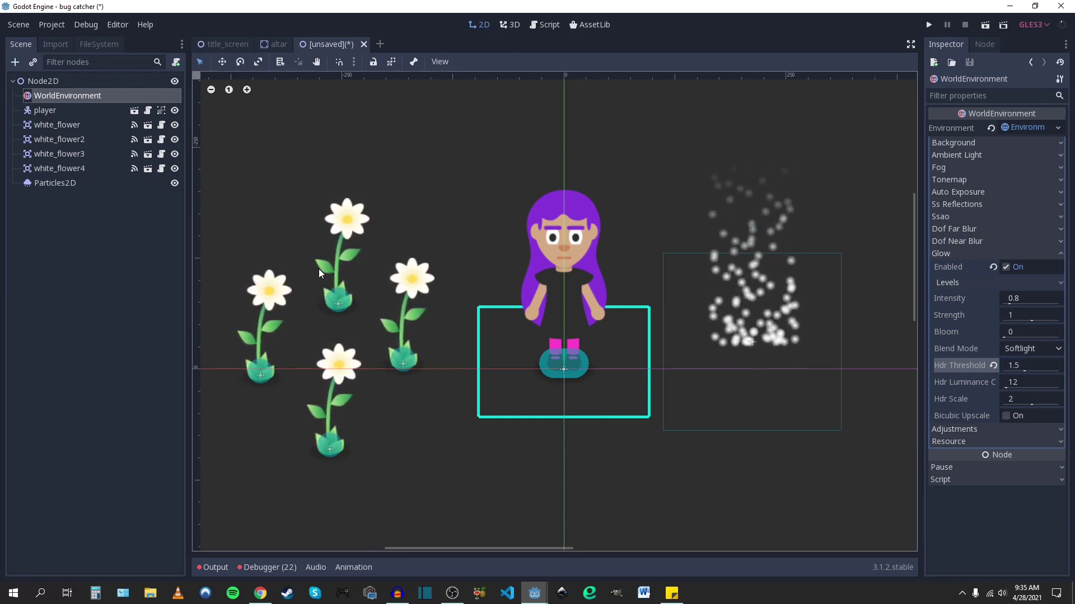
Set white_flower's Modulate to Raw Mode with R, G and B at 1.5
left_click(62, 123)
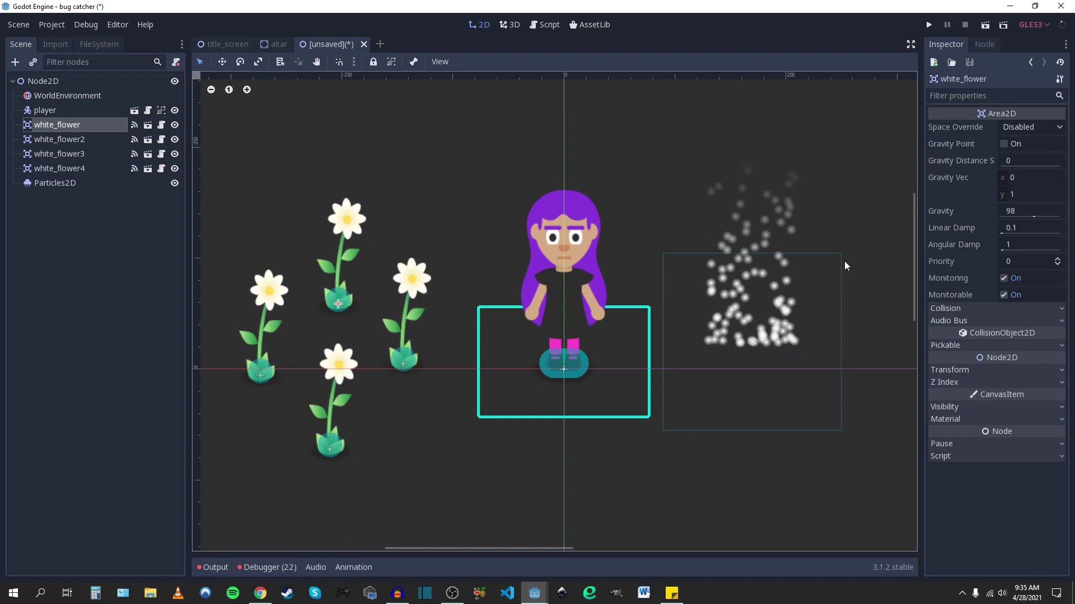
left_click(951, 407)
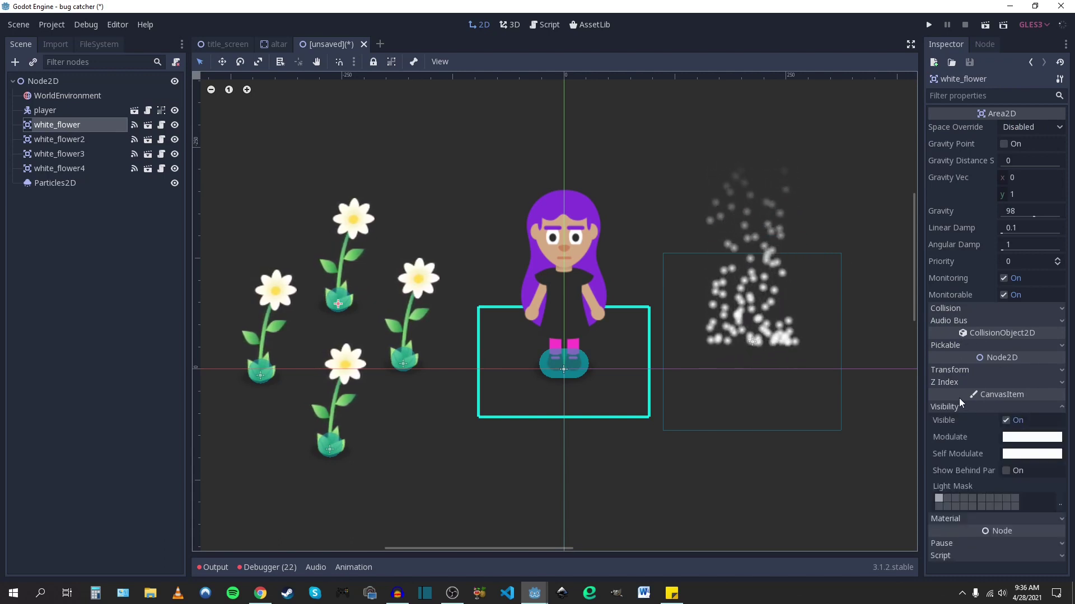
left_click(1012, 437)
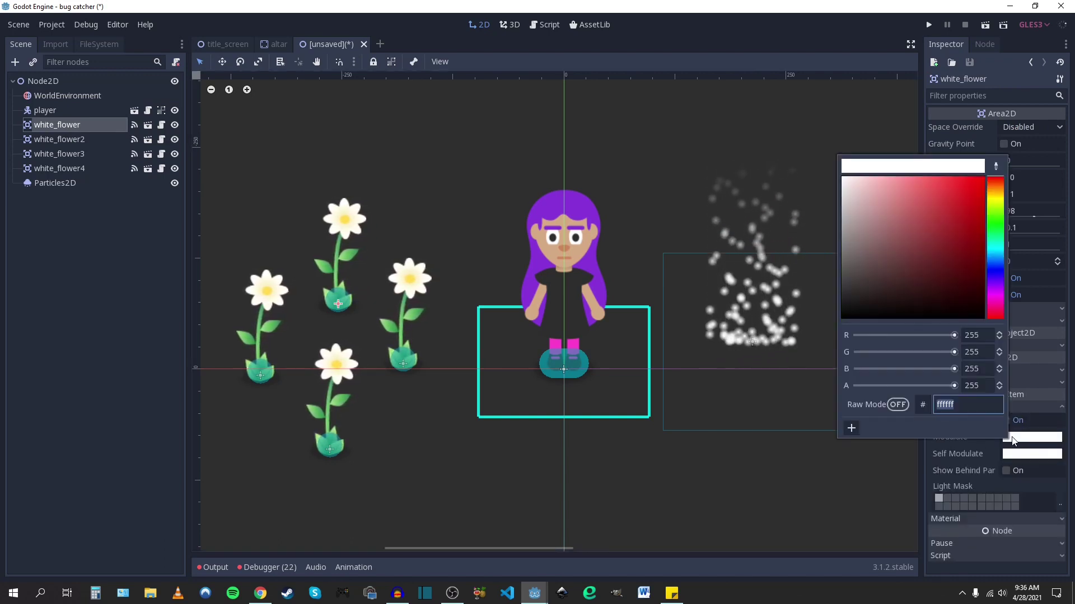
left_click(892, 404)
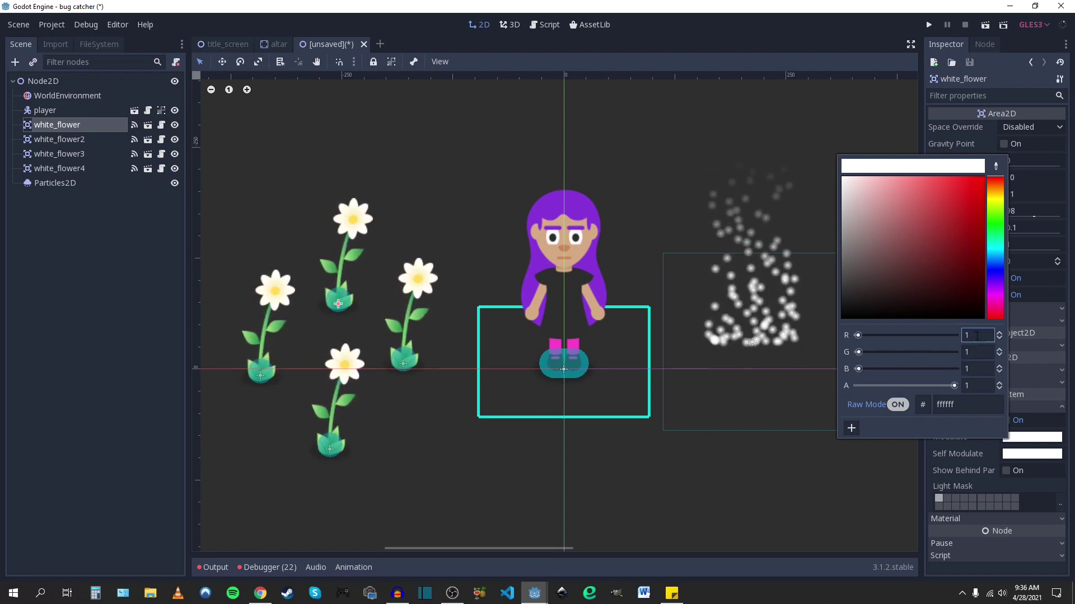
left_click(977, 336)
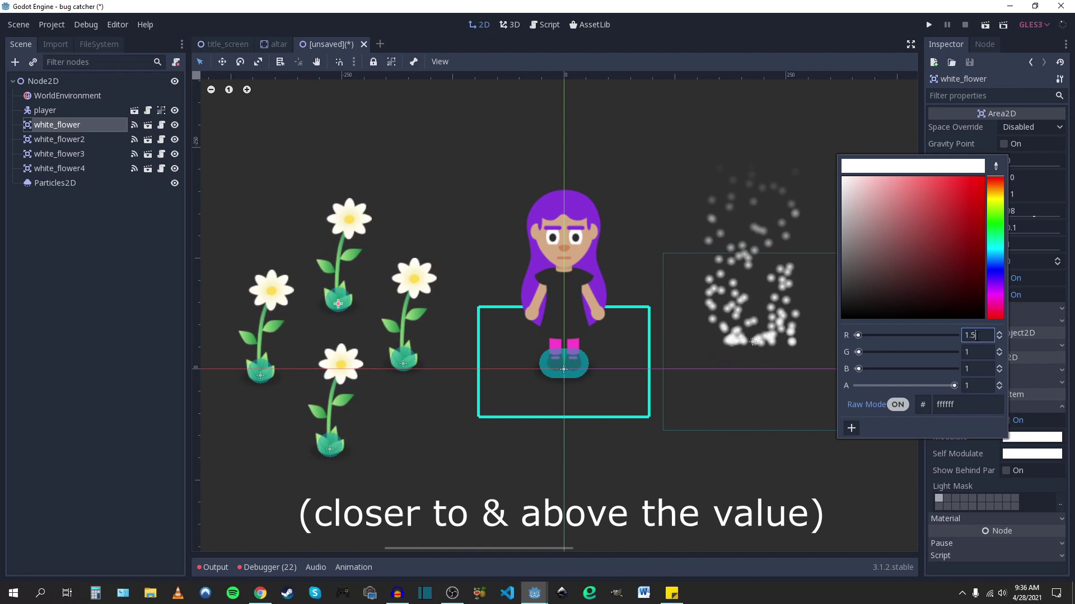
left_click(976, 353)
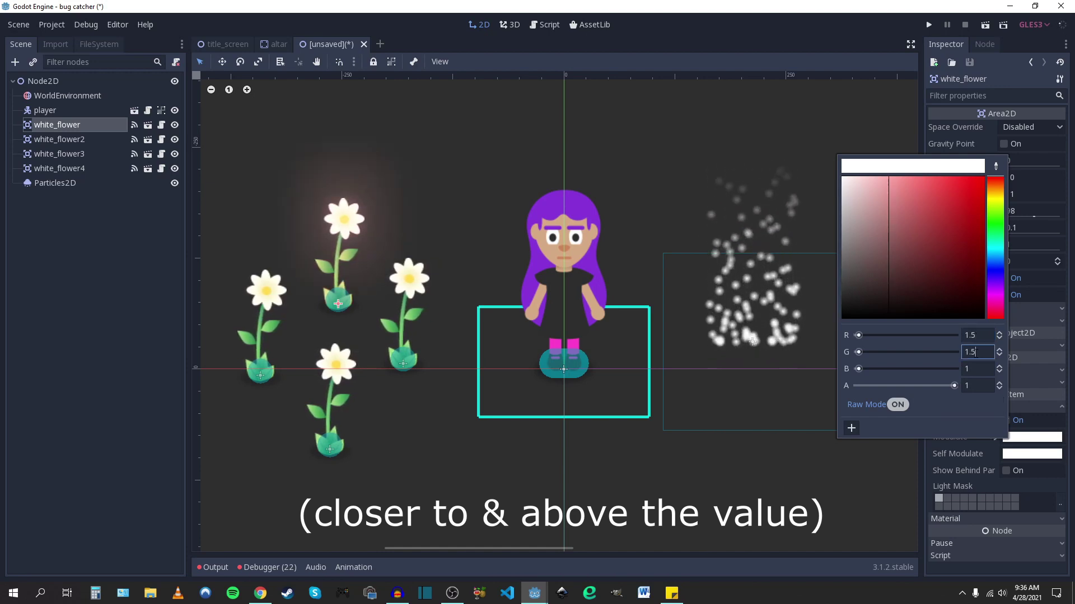
left_click(981, 368)
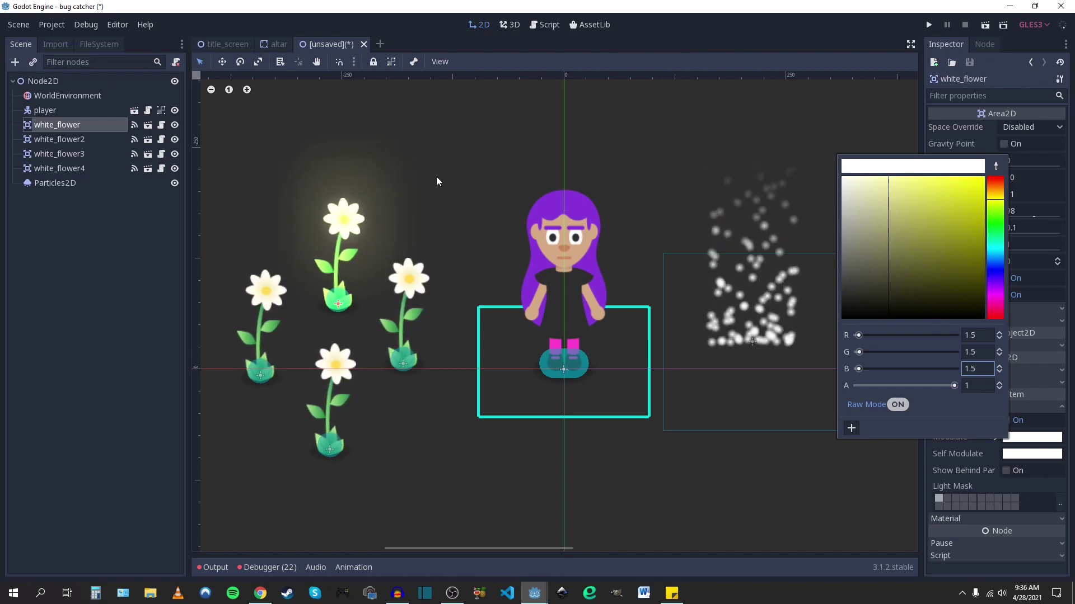
Reframe the canvas and recheck the flower's raw modulate values before closing the picker
scroll(637, 270, "down", 1)
middle_click_drag(637, 269, 595, 277)
middle_click_drag(442, 288, 464, 288)
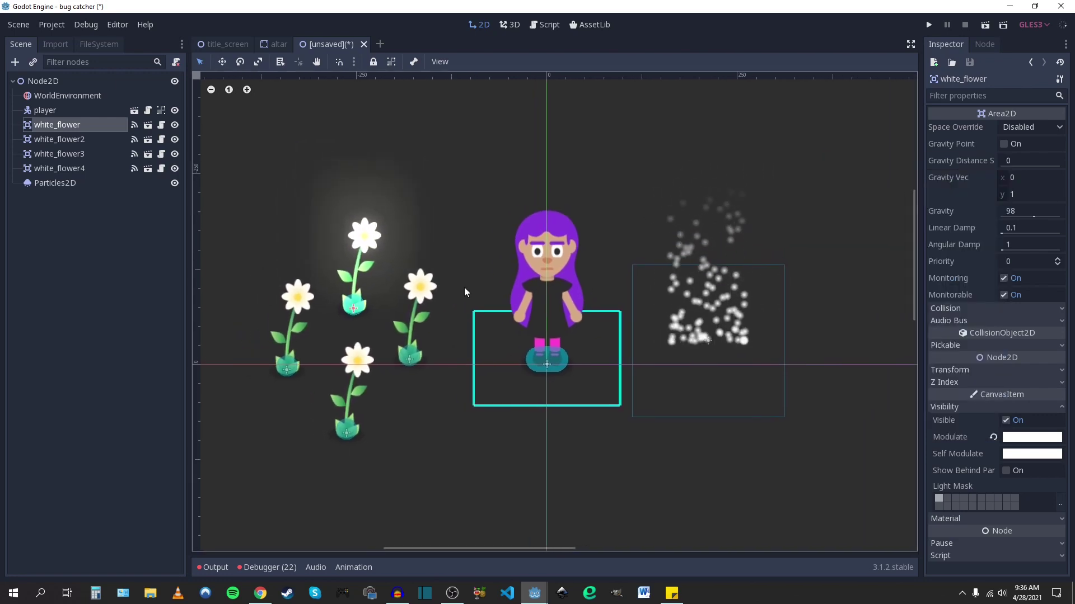
left_click(1021, 438)
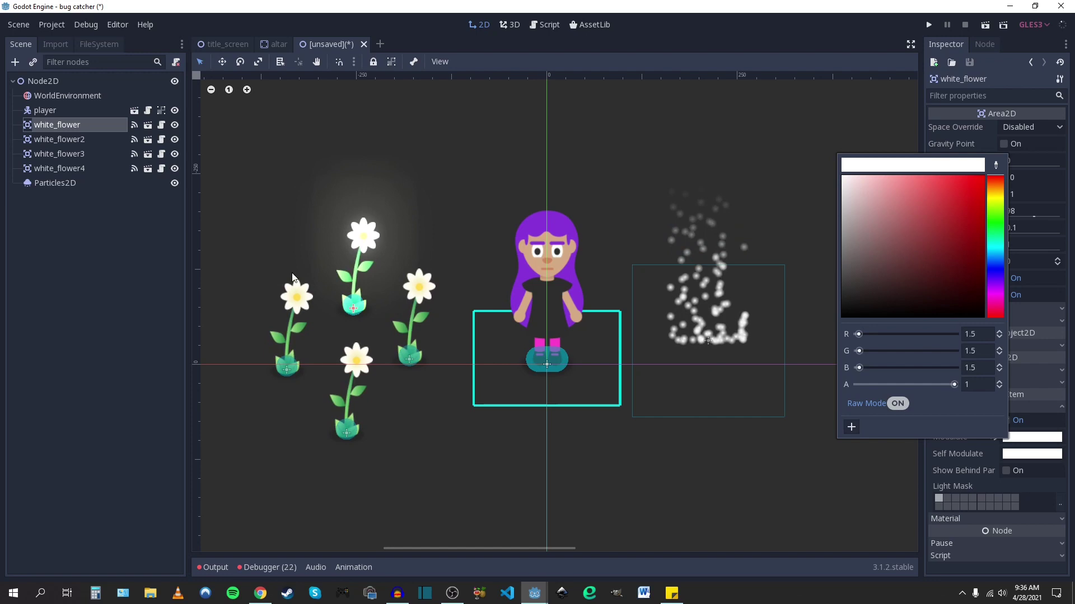
left_click(569, 299)
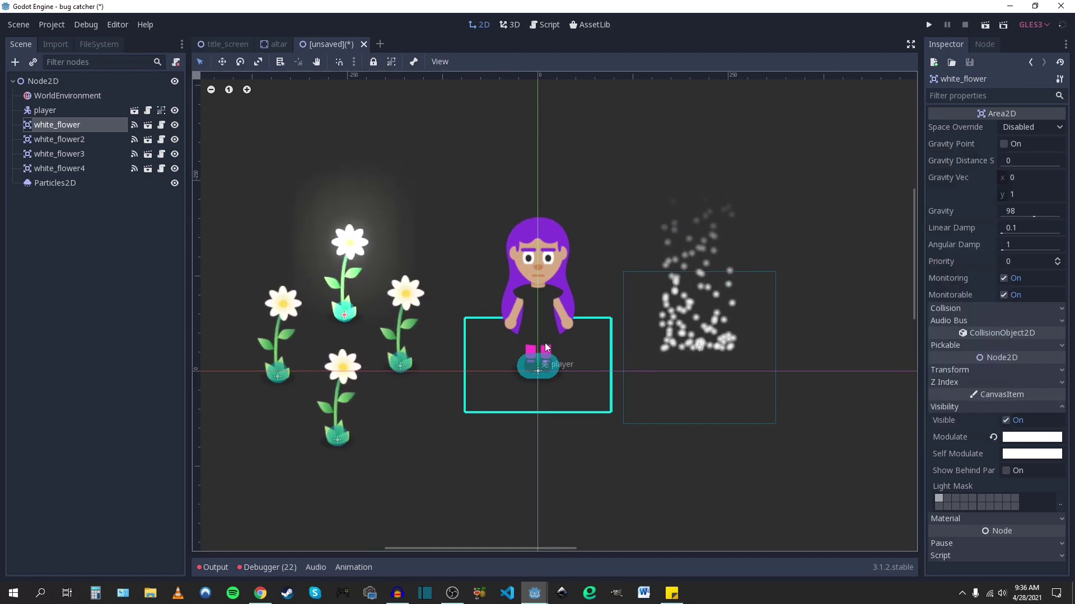
scroll(552, 362, "up", 1)
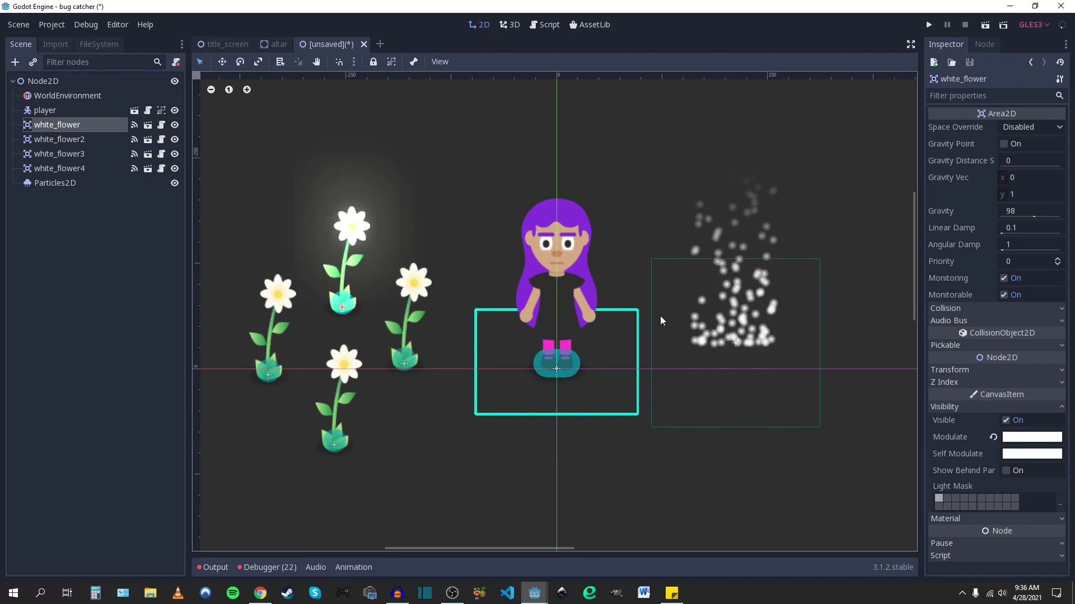
Select Particles2D, open its Modulate colour and turn on Raw Mode
left_click(733, 313)
middle_click_drag(839, 345, 856, 368)
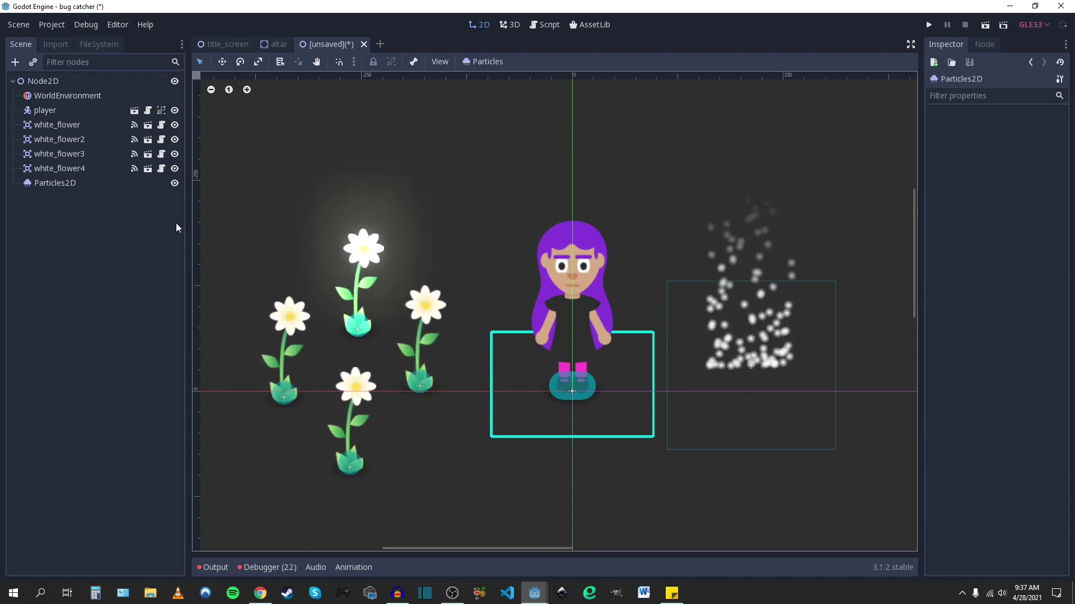
left_click(62, 182)
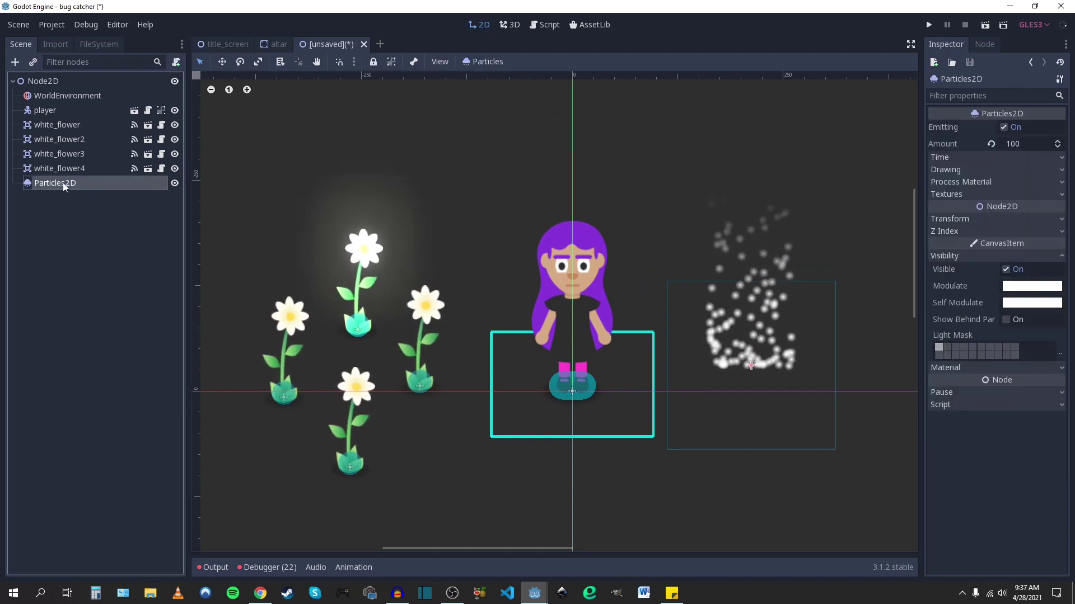
left_click(1008, 286)
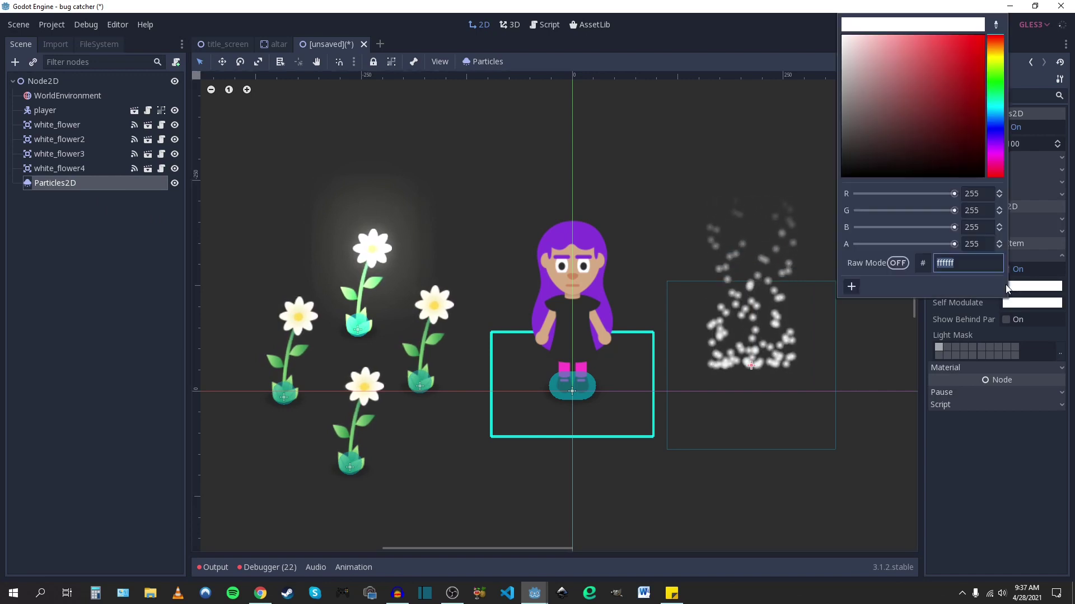
left_click(896, 263)
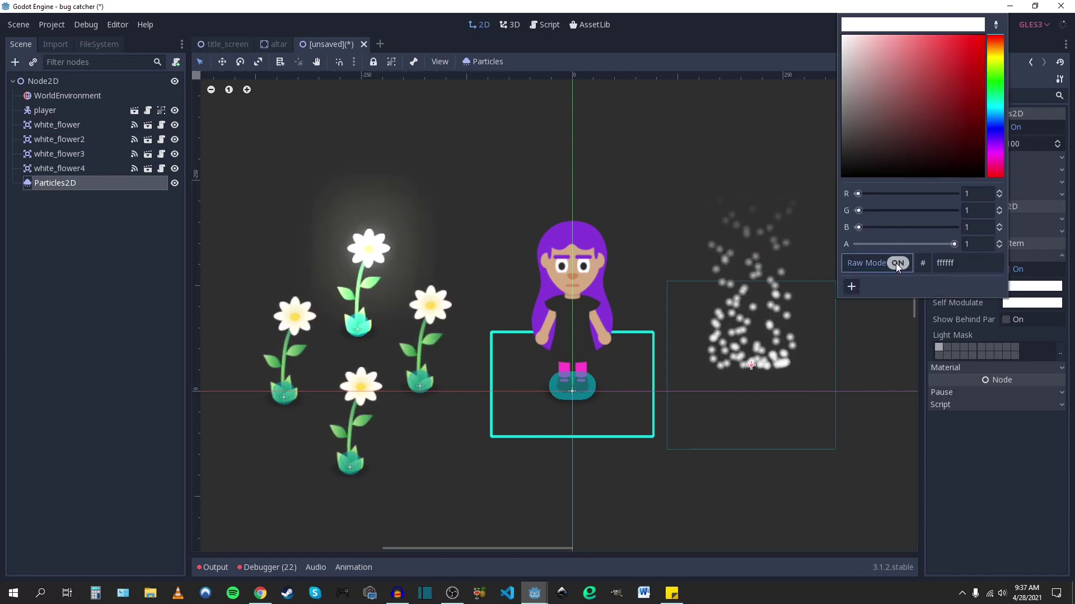
Enter 1.5 for the particles' red, green and blue modulate values, then close the picker
left_click(977, 196)
type(".5")
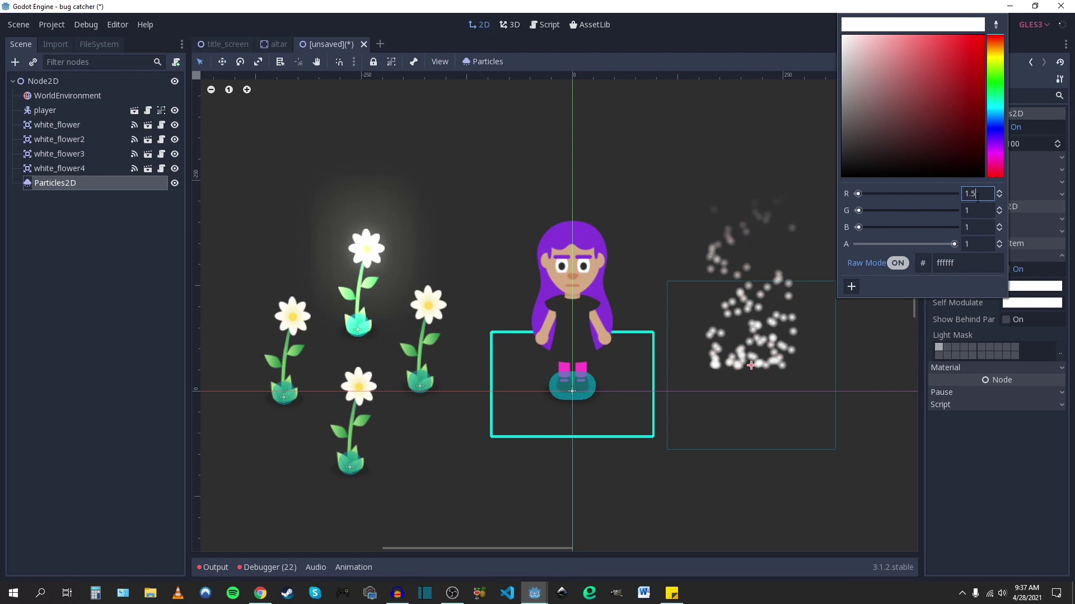
key("Tab")
type(".5")
key("Tab")
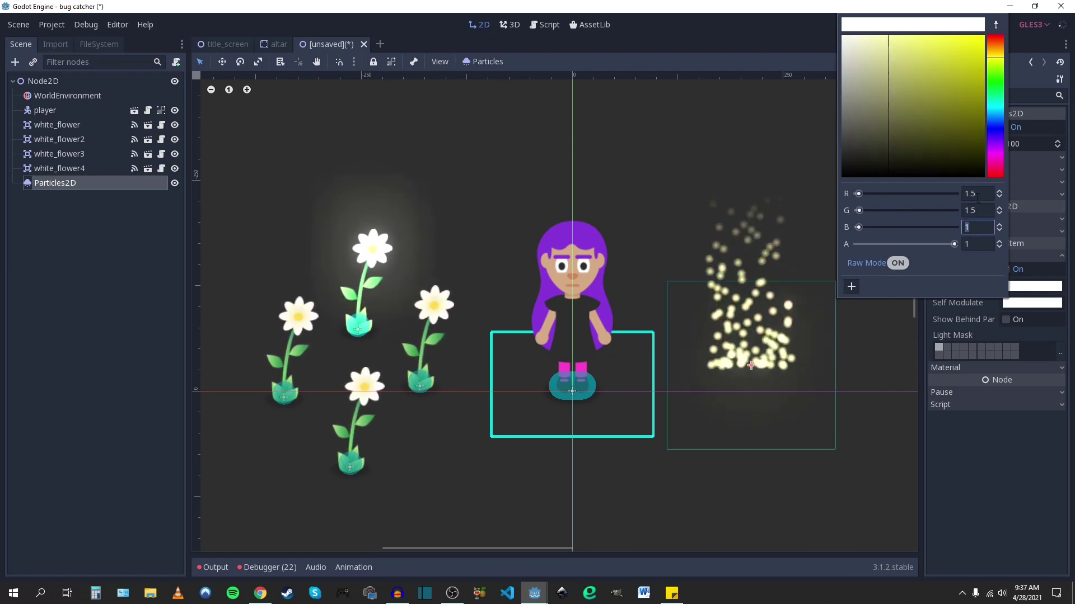
type(".5")
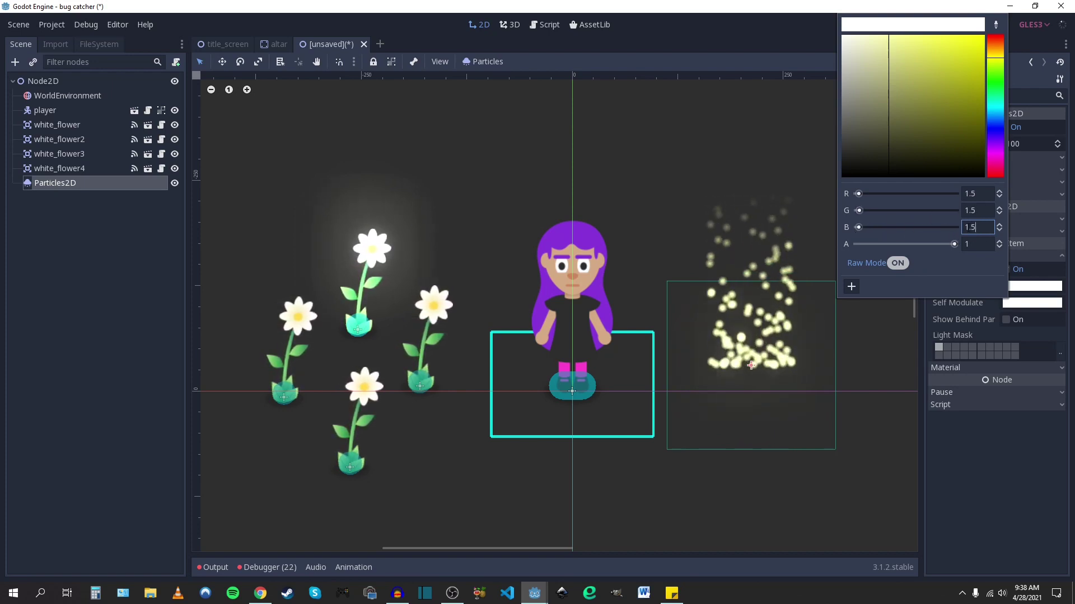
left_click(977, 194)
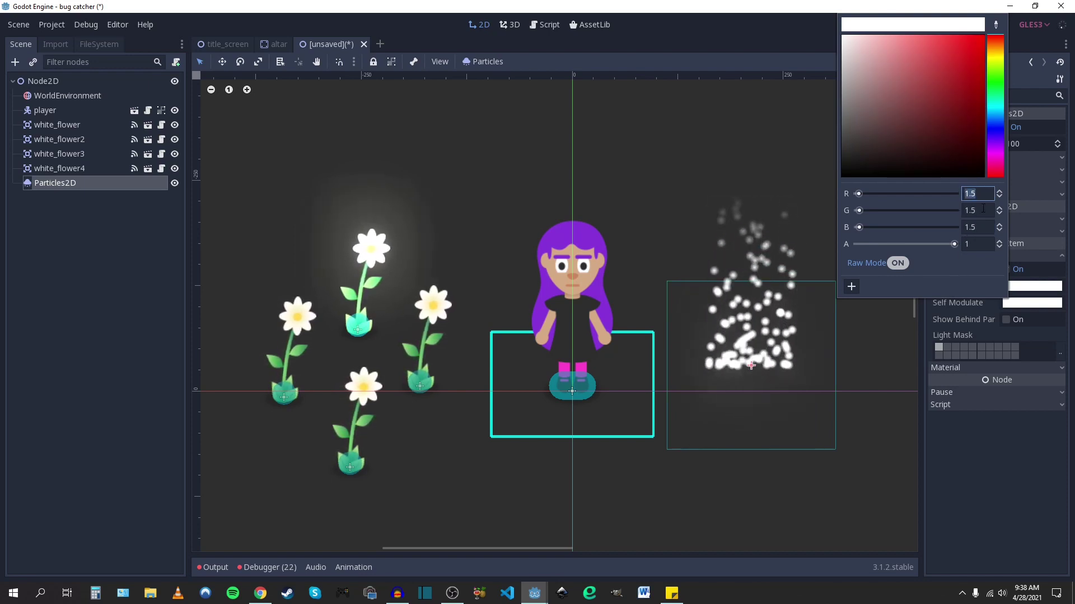
key("Tab")
key("Tab")
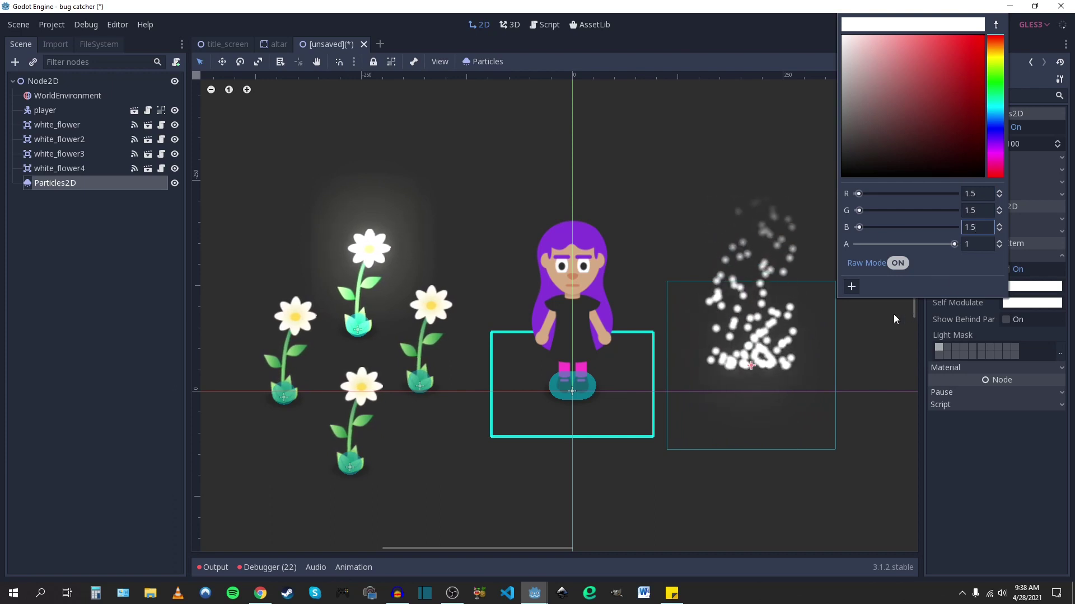
left_click(881, 330)
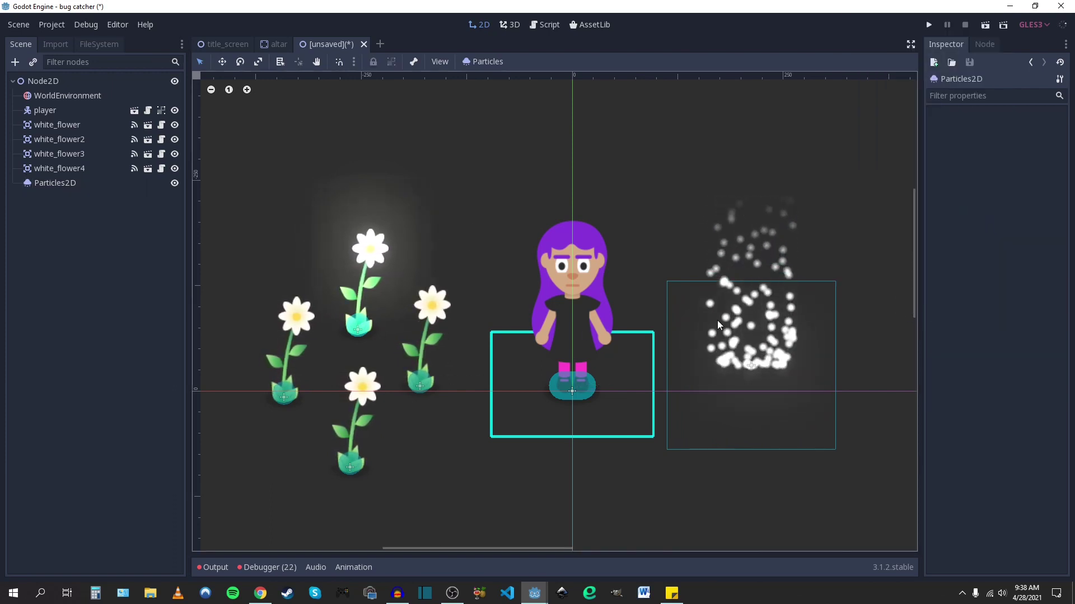
Select player, expand Visibility, open its Modulate colour and enable Raw Mode
left_click(65, 115)
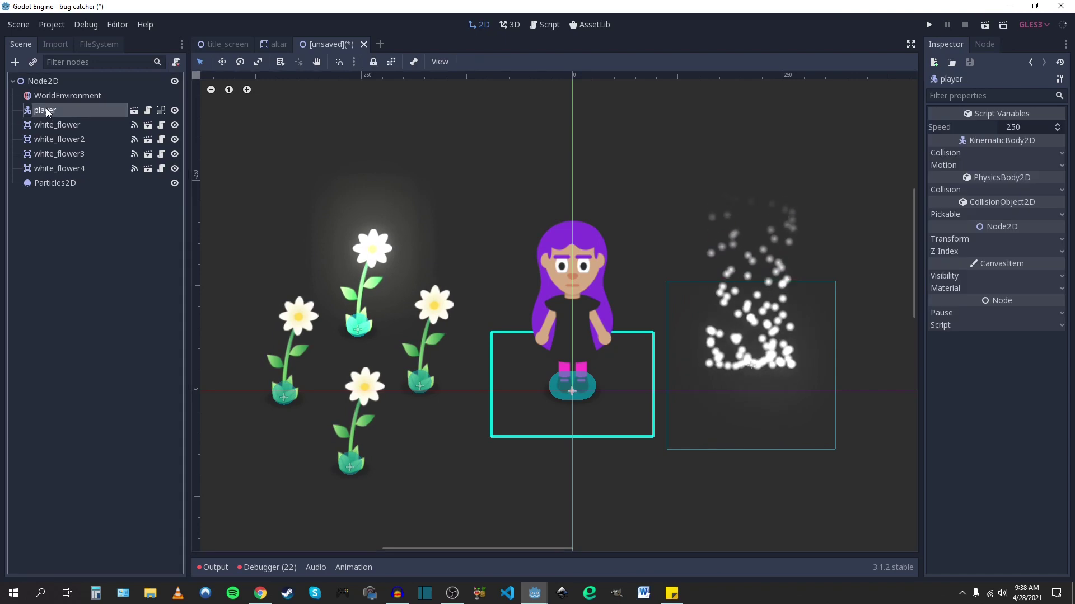
left_click(943, 275)
left_click(1032, 306)
left_click(897, 273)
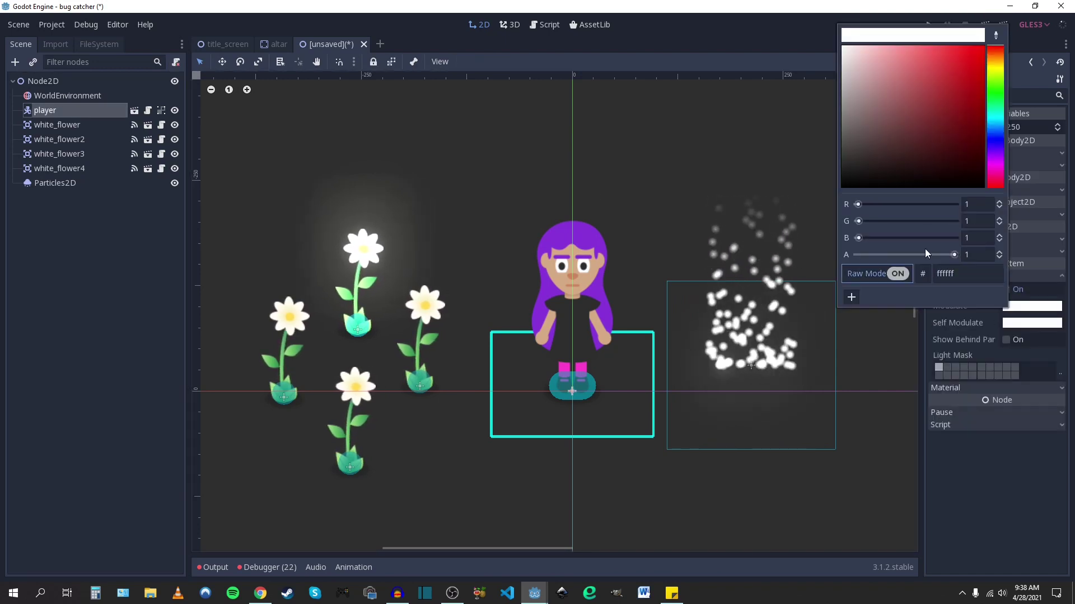
Set the player's modulate R, G and B to 2, close the picker and reframe the canvas
left_click(979, 205)
key("BackSpace")
type("2.")
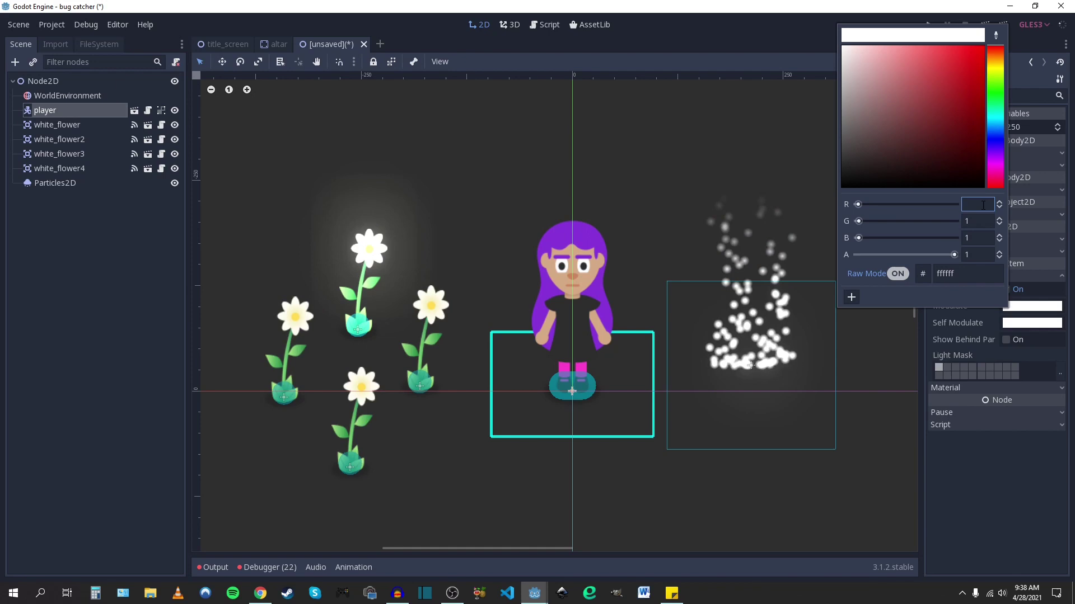
type("0")
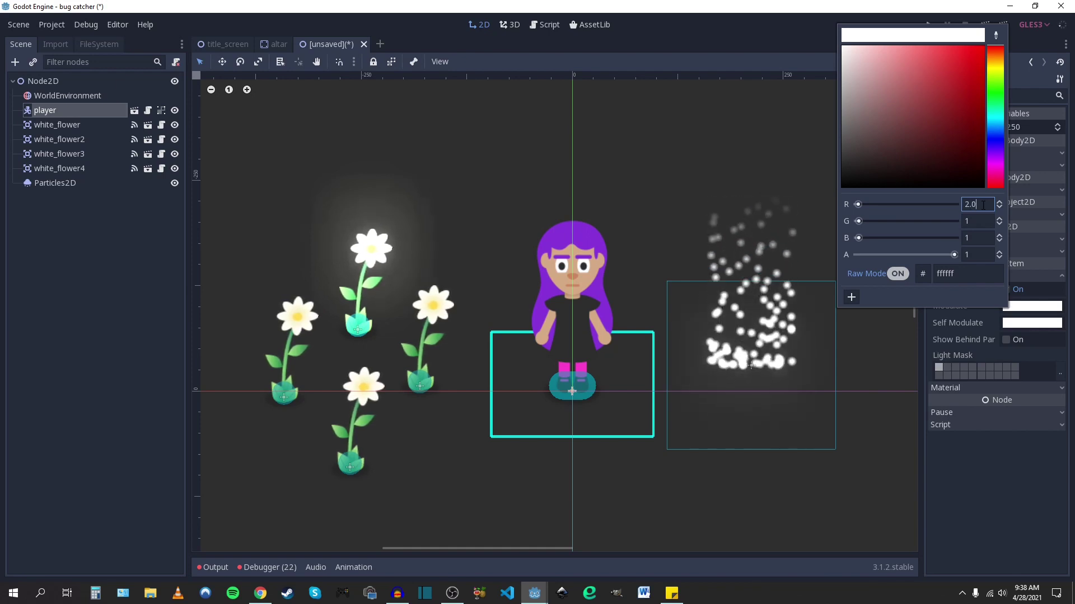
key("Tab")
type("2")
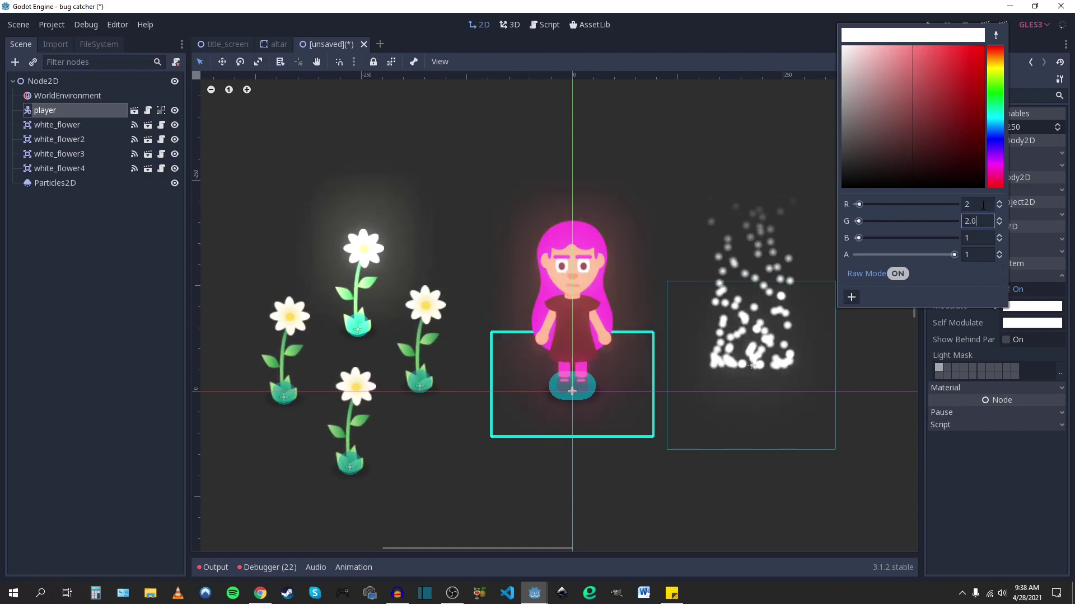
key("Tab")
type("2")
key("Return")
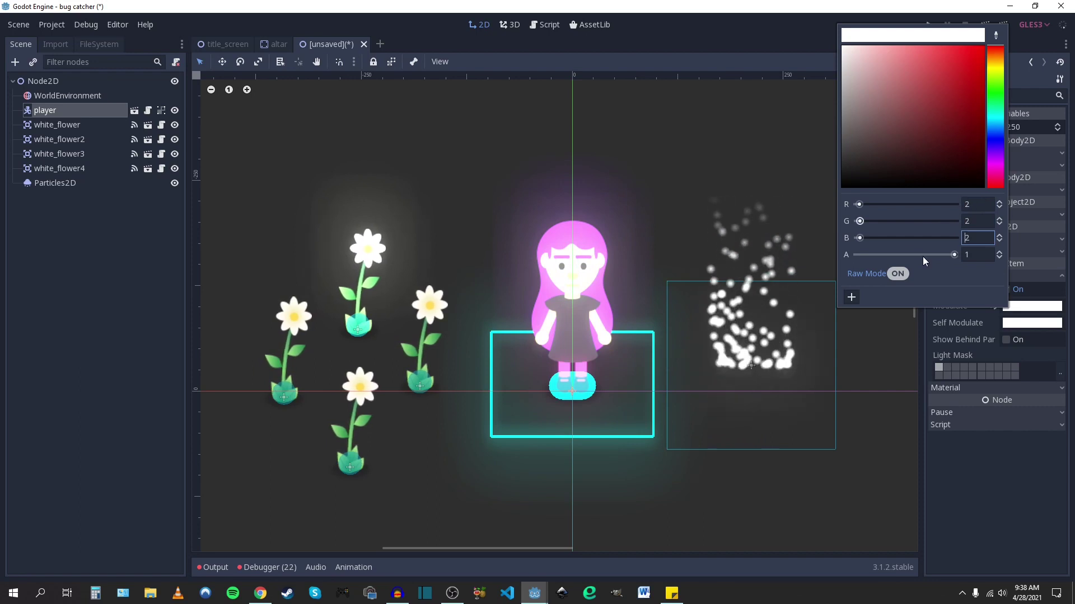
left_click(885, 338)
scroll(800, 299, "down", 2)
middle_click_drag(700, 271, 648, 291)
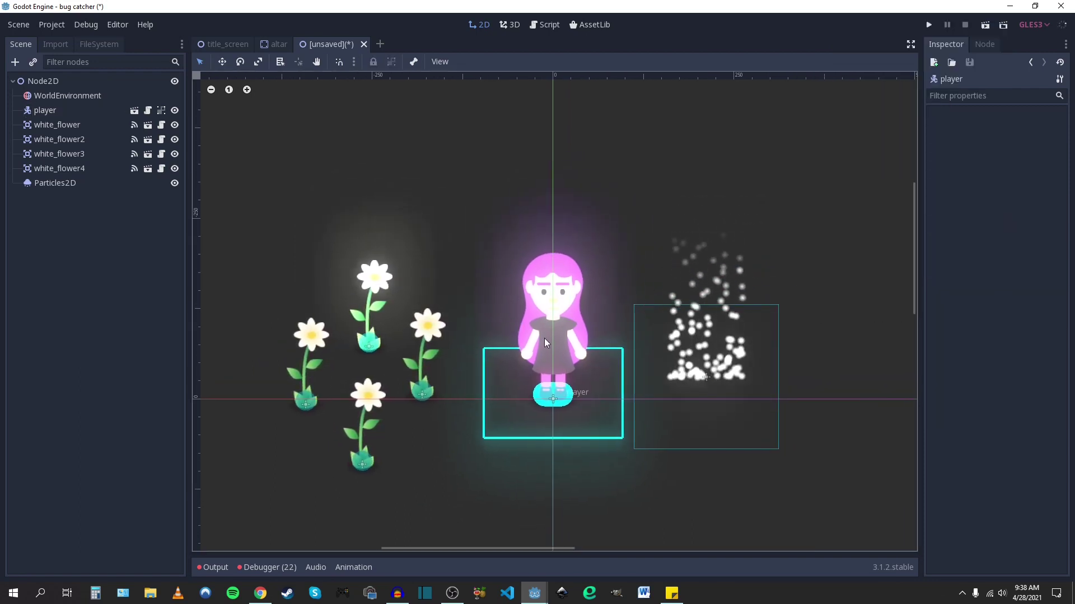
Select WorldEnvironment to review its Glow settings with Hdr Threshold 1.5
scroll(552, 347, "up", 1)
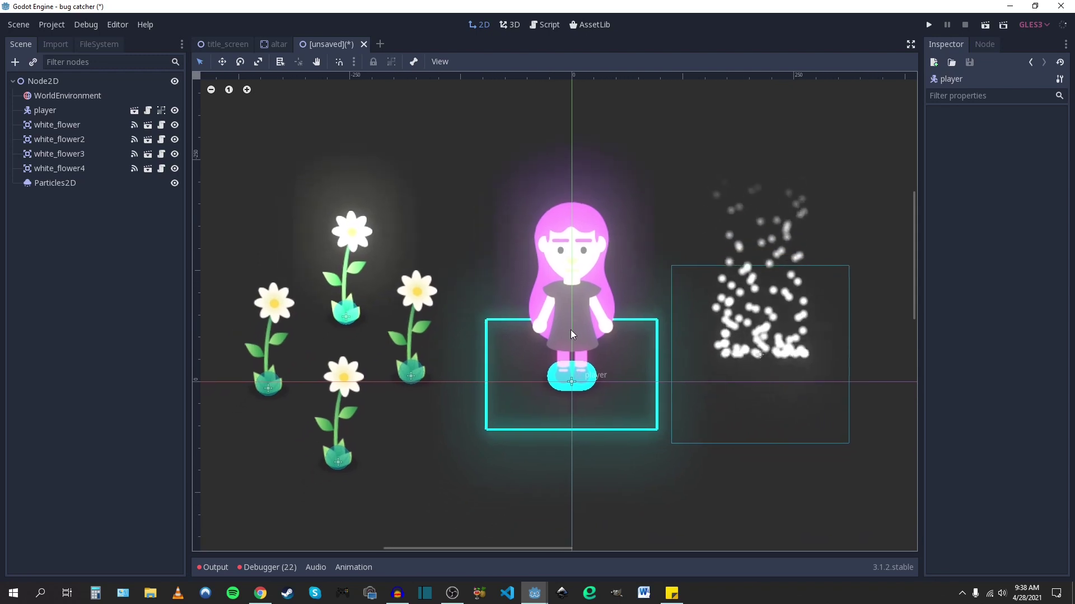
left_click(68, 95)
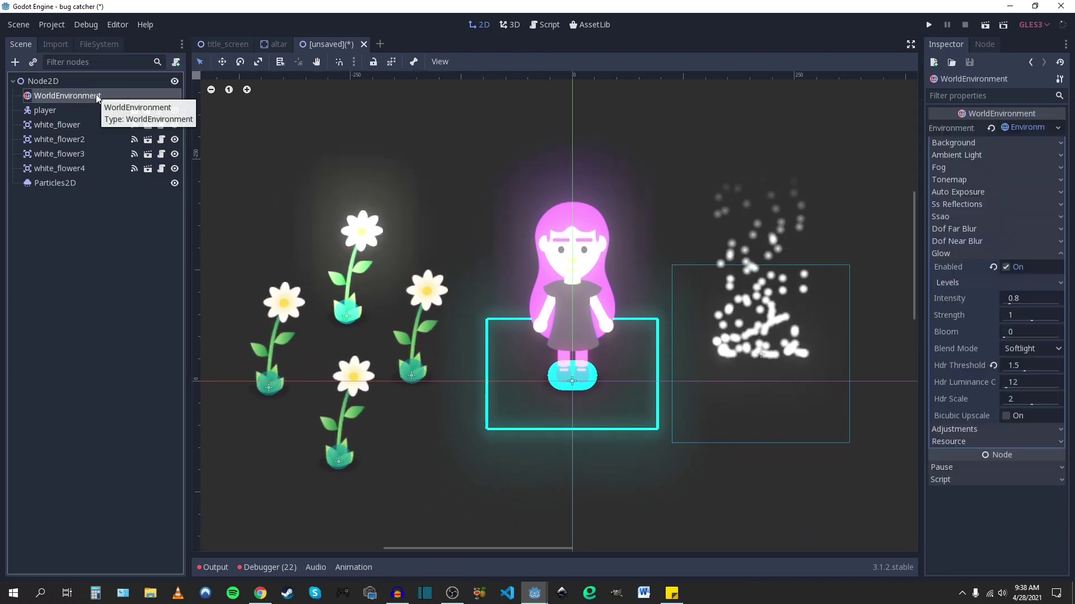